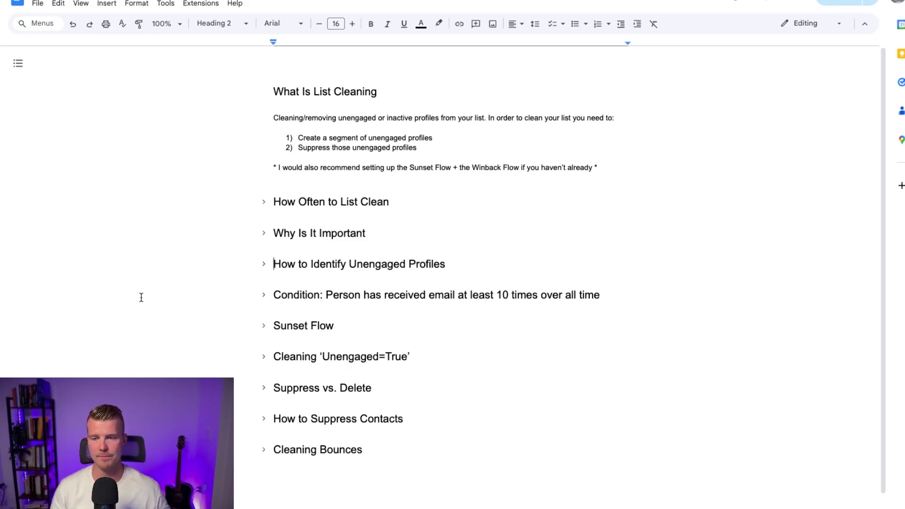
Expand How Often to List Clean to show the note: clean every 3-6 months.
left_click(264, 202)
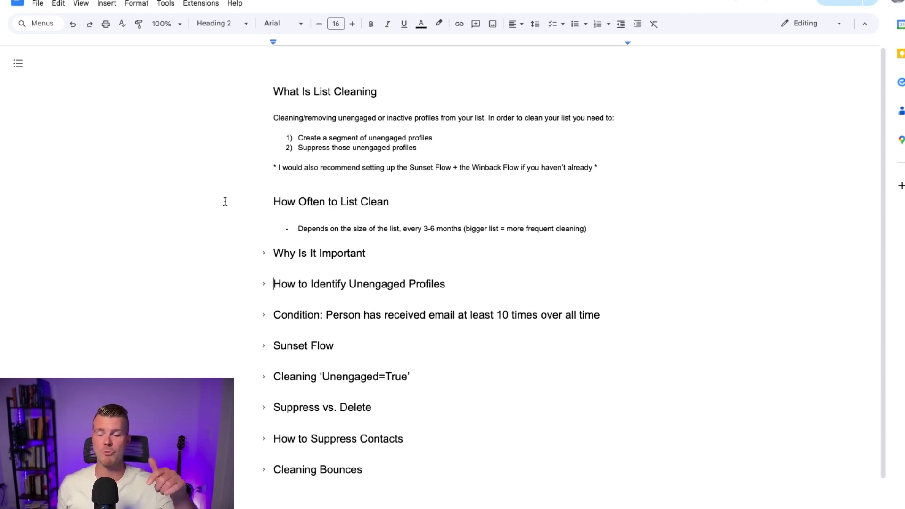
Reveal the Why Is It Important notes and the Klaviyo segment conditions for identifying unengaged profiles.
left_click(264, 253)
scroll(264, 255, "down", 4)
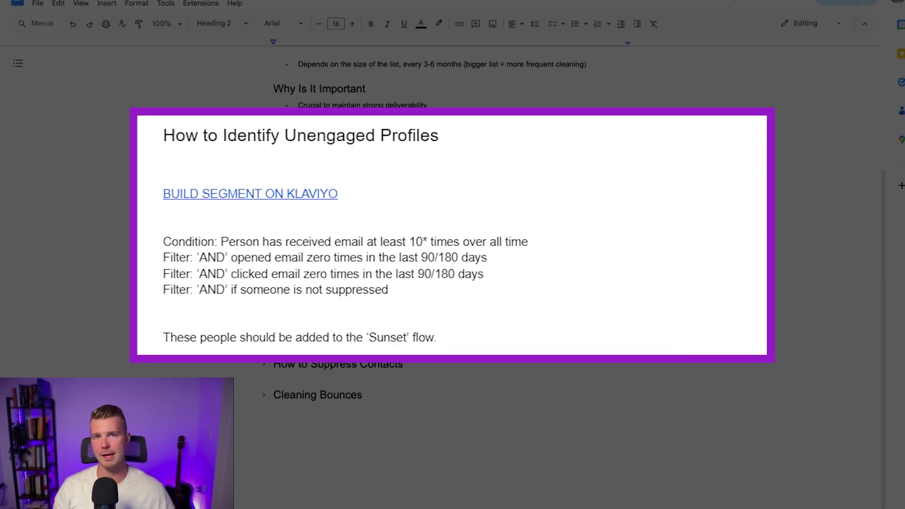
left_click(262, 208)
scroll(361, 166, "down", 2)
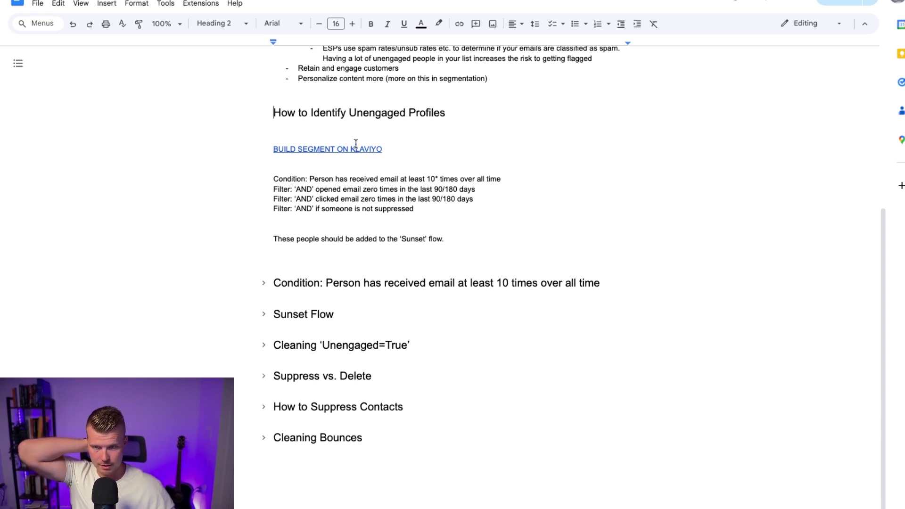
Follow the BUILD SEGMENT ON KLAVIYO link and open the Sunset Unengaged | EM segment's definition.
left_click(354, 148)
left_click(342, 163)
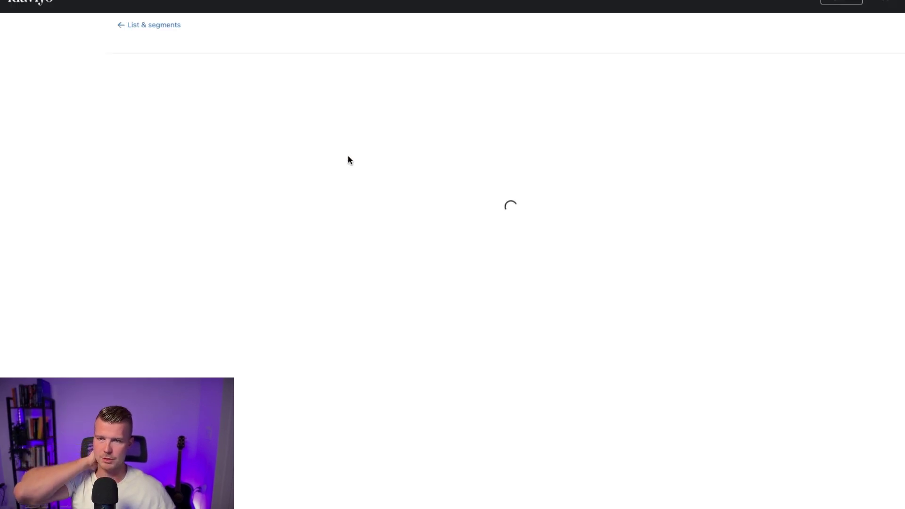
left_click(242, 62)
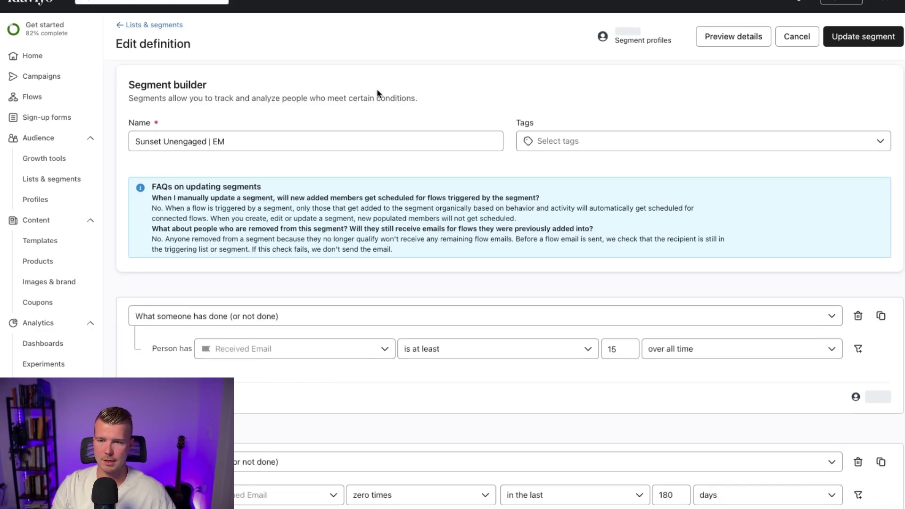
Review the conditions: Received Email at least 15 over all time, zero opens in 180 days.
scroll(377, 92, "down", 2)
scroll(379, 94, "up", 1)
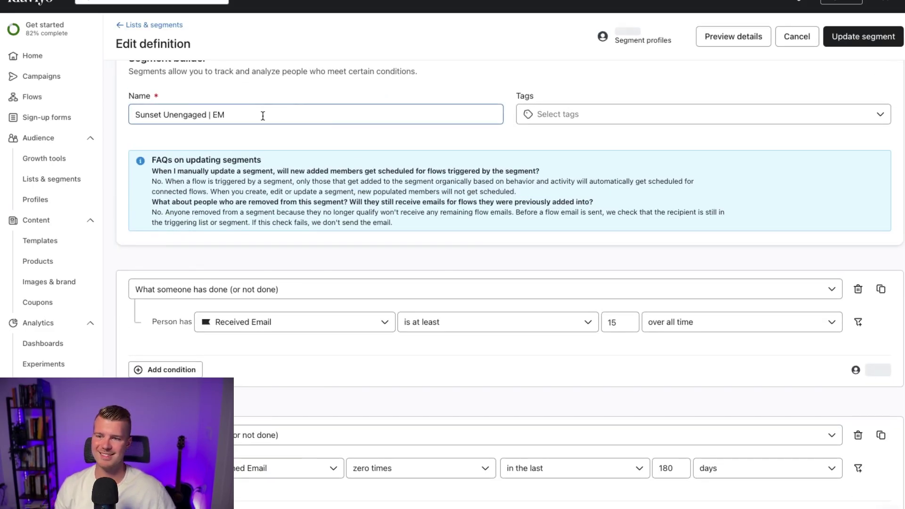
scroll(415, 184, "down", 4)
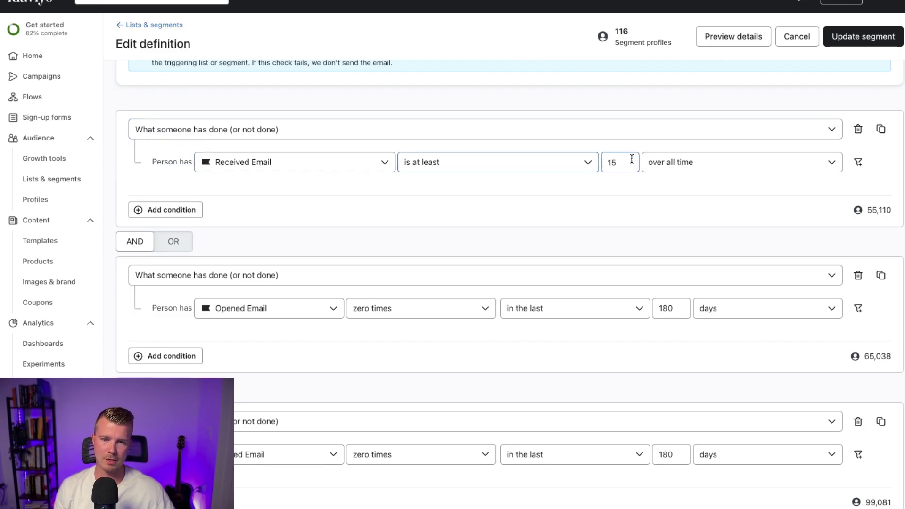
left_click(611, 163)
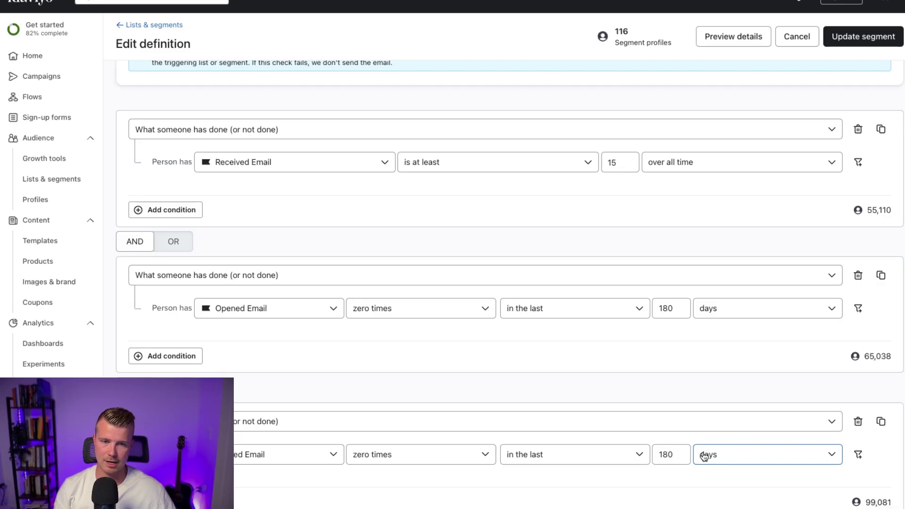
left_click(701, 171)
left_click(588, 210)
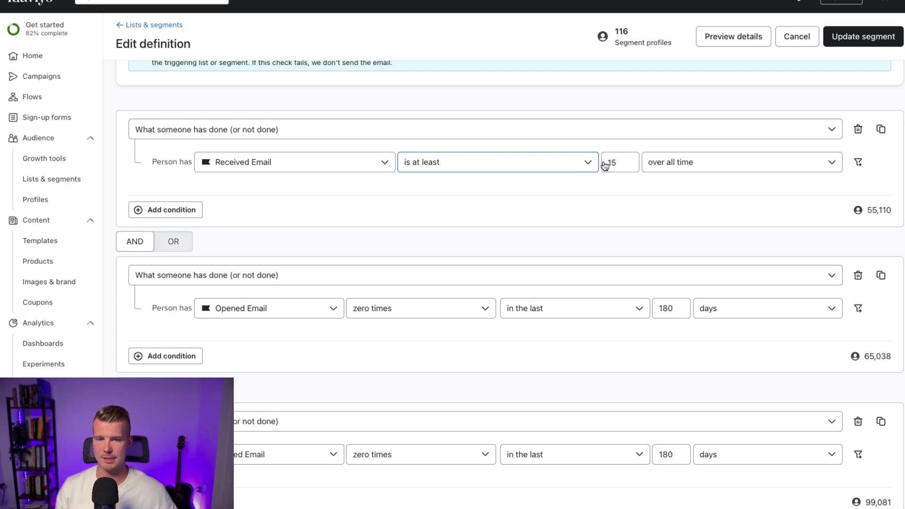
Change the Received Email condition from over all time to in the last 180 days.
left_click(691, 172)
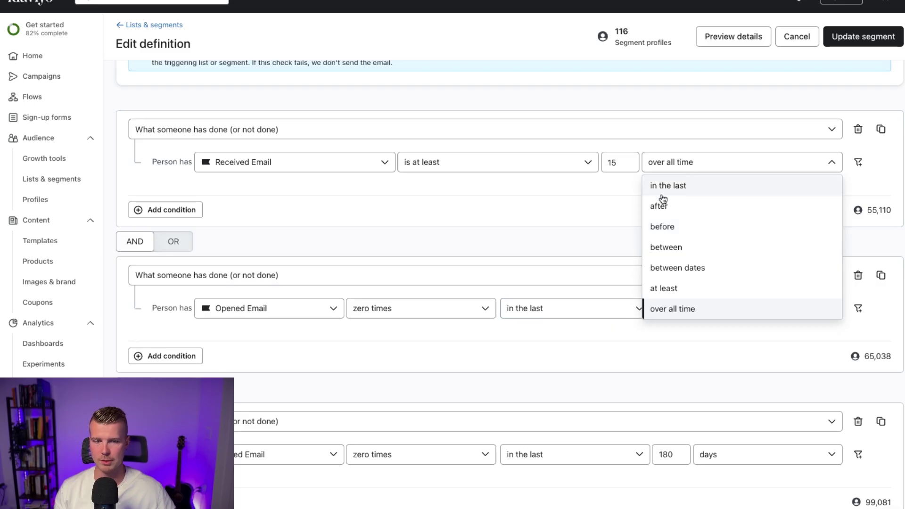
left_click(677, 185)
left_click(691, 162)
key("BackSpace")
key("BackSpace")
type("180")
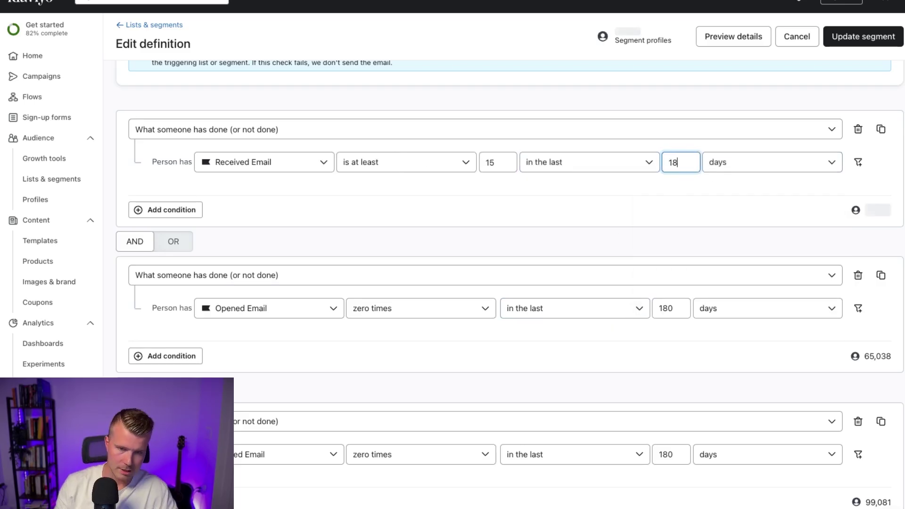
left_click(638, 210)
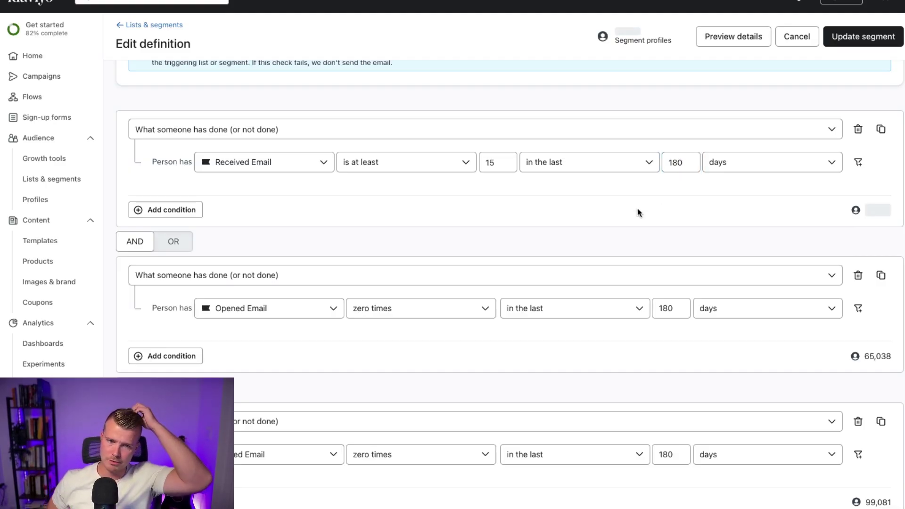
scroll(509, 283, "down", 3)
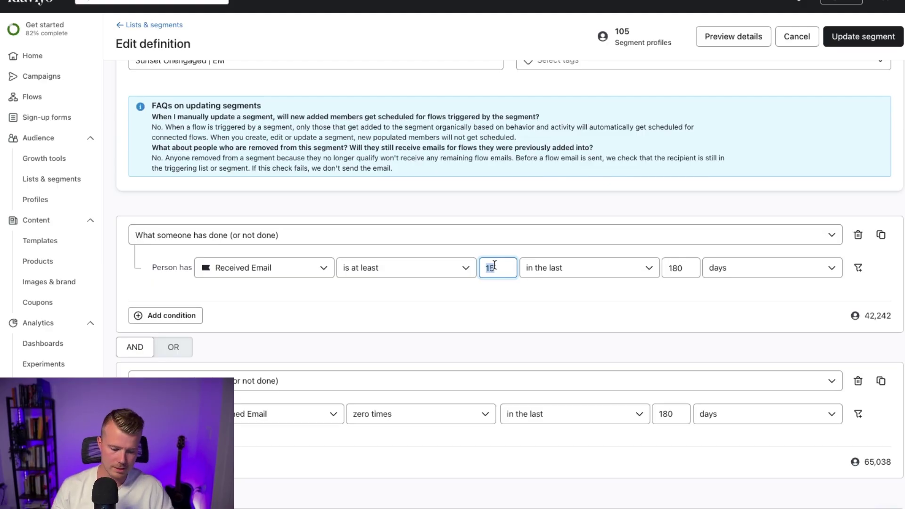
type("10")
left_click(502, 323)
left_click(504, 268)
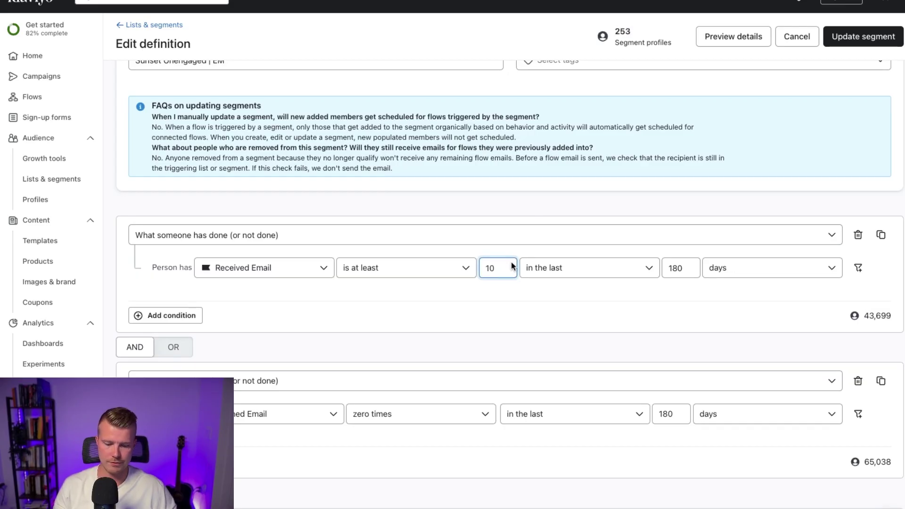
key("BackSpace")
key("BackSpace")
type("5")
left_click(510, 304)
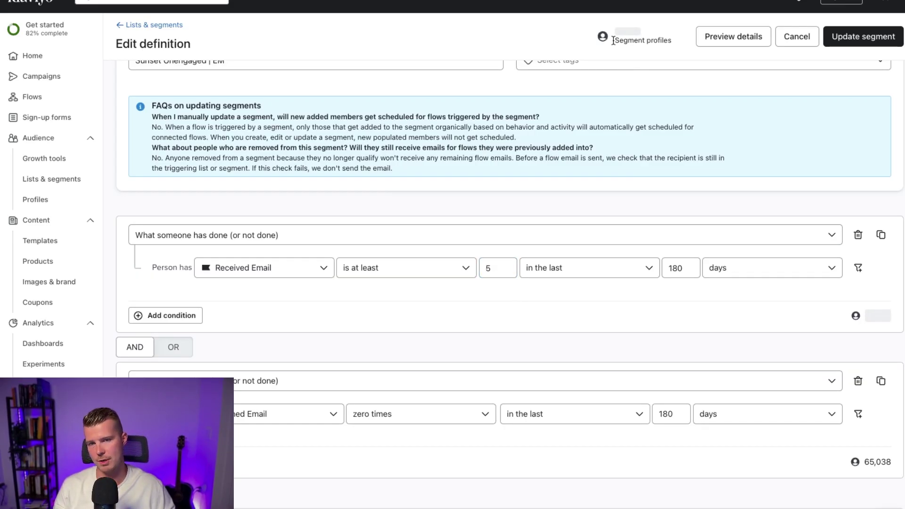
left_click_drag(613, 30, 689, 50)
double_click(488, 269)
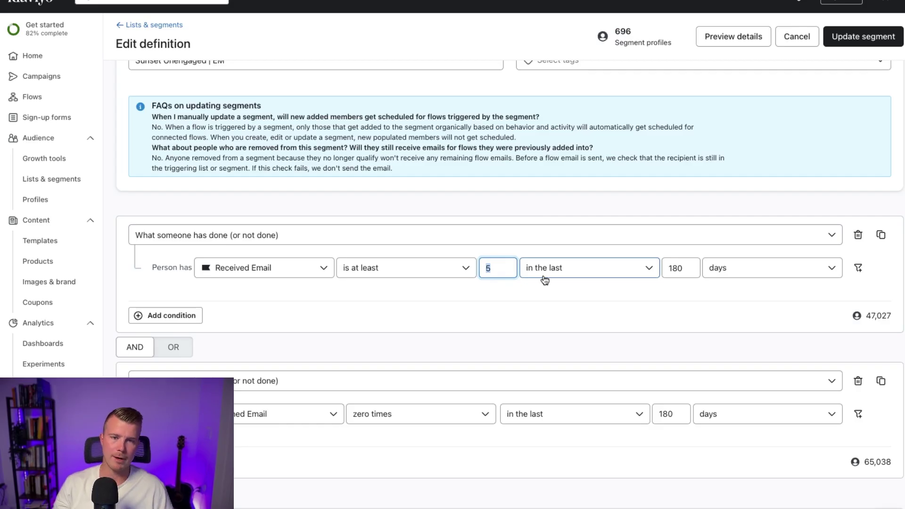
key("BackSpace")
type("6")
left_click(539, 315)
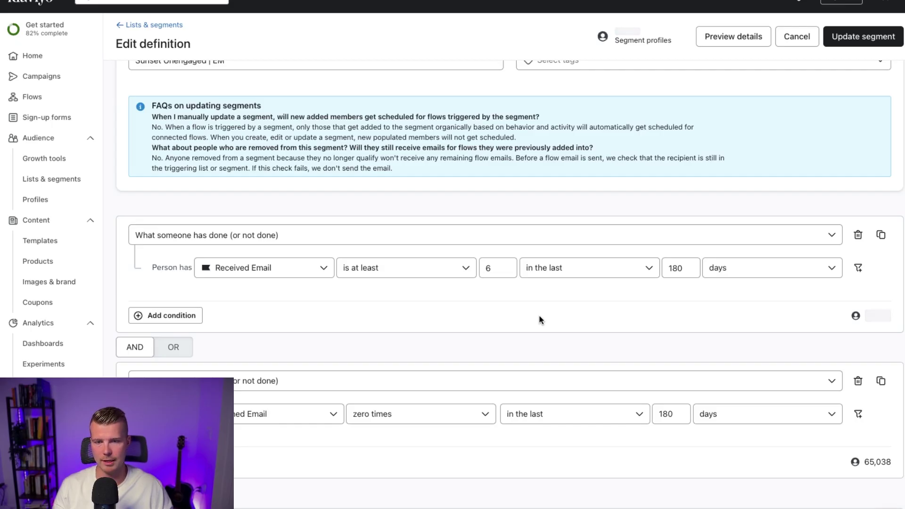
left_click_drag(615, 31, 629, 32)
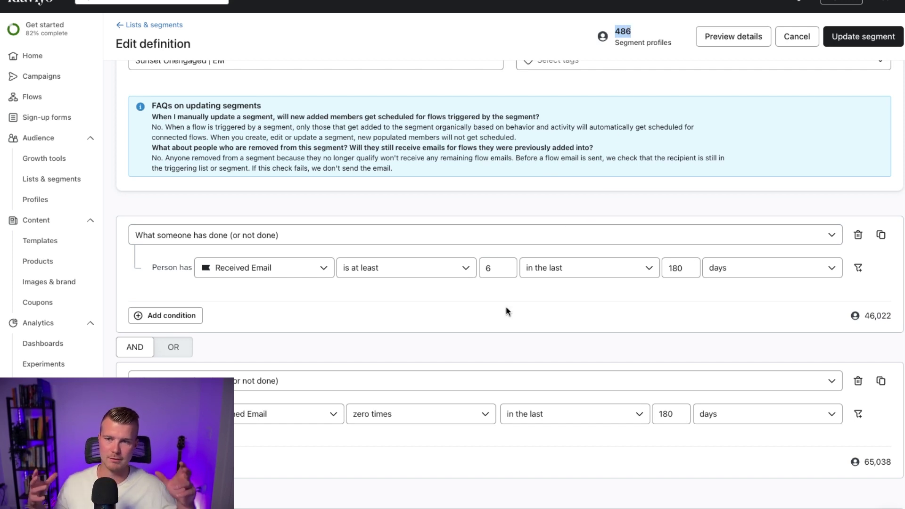
left_click(485, 272)
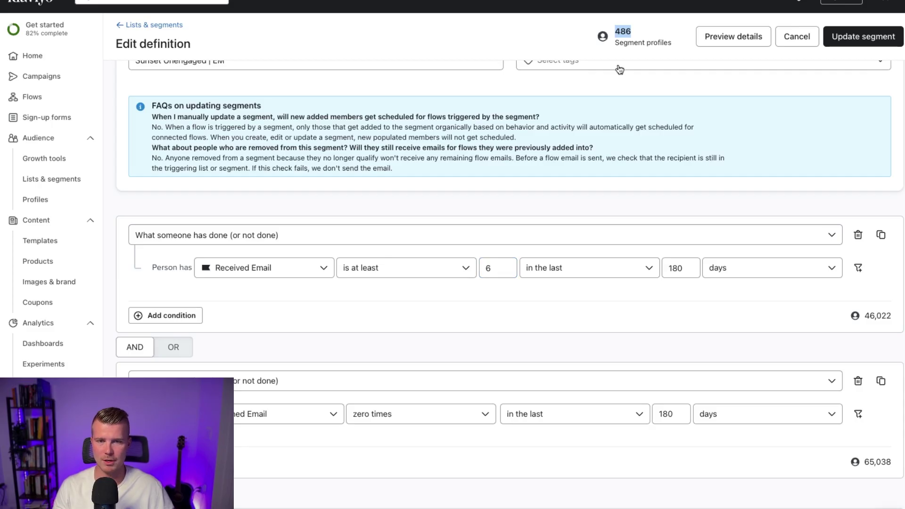
double_click(505, 268)
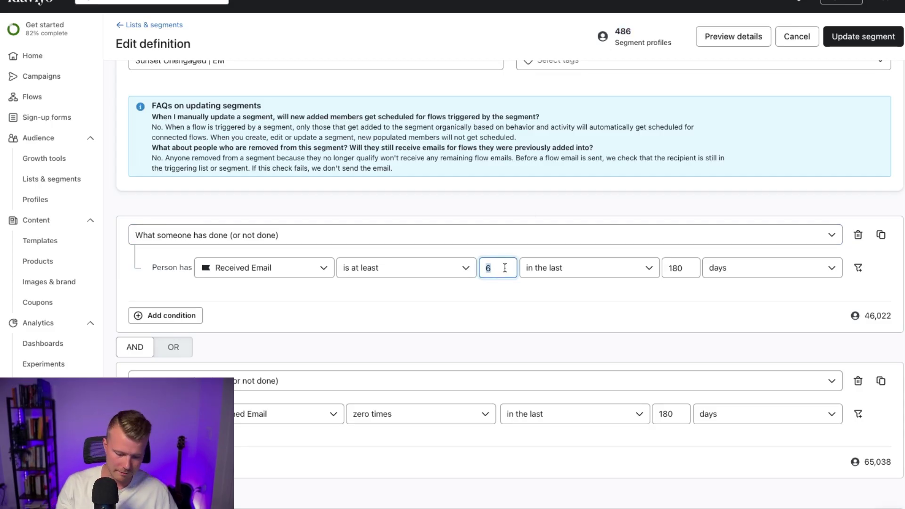
type("7")
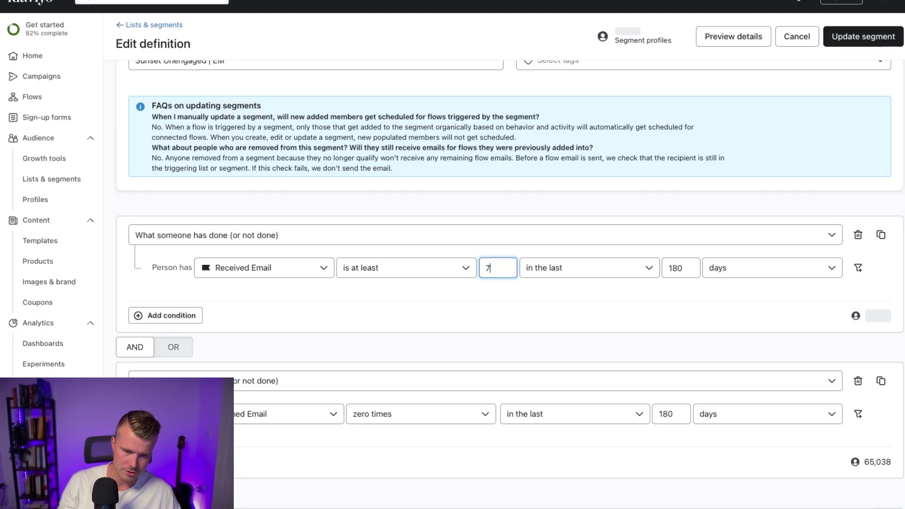
key("BackSpace")
type("8")
double_click(496, 266)
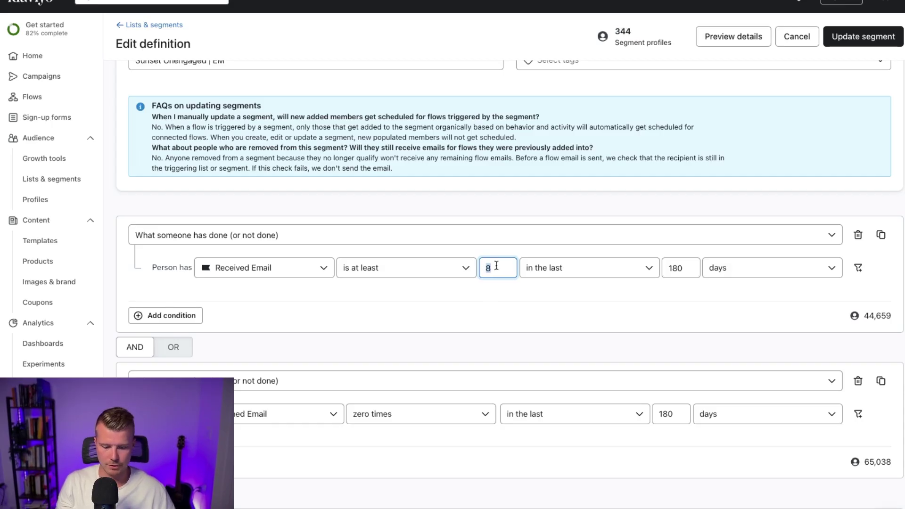
key("BackSpace")
type("9")
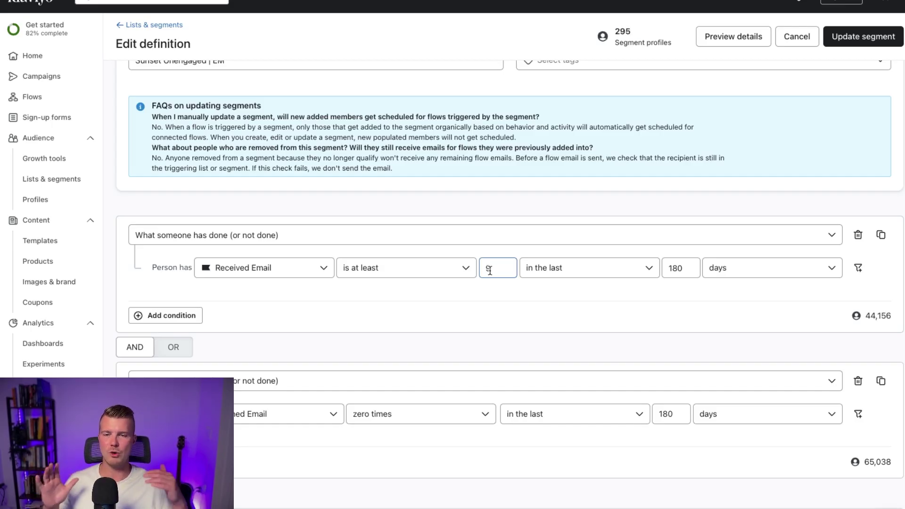
double_click(490, 271)
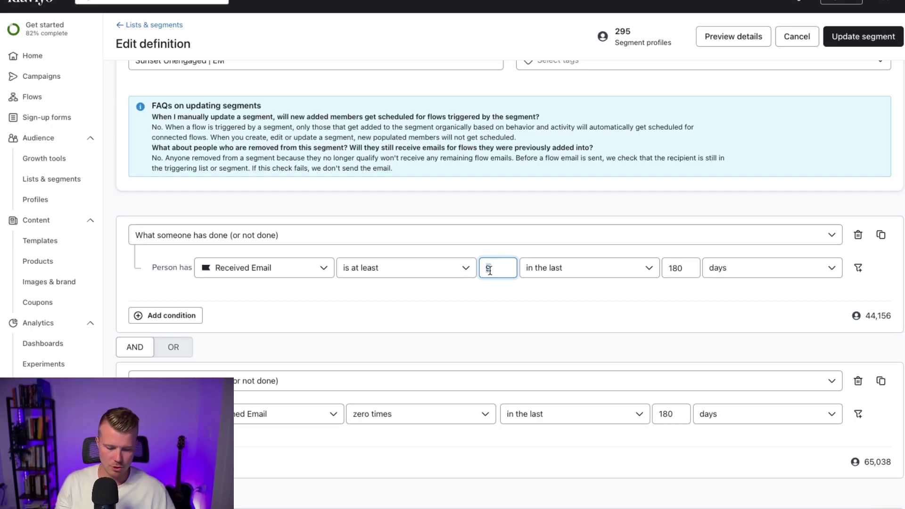
type("10")
double_click(494, 270)
type("15")
left_click(501, 315)
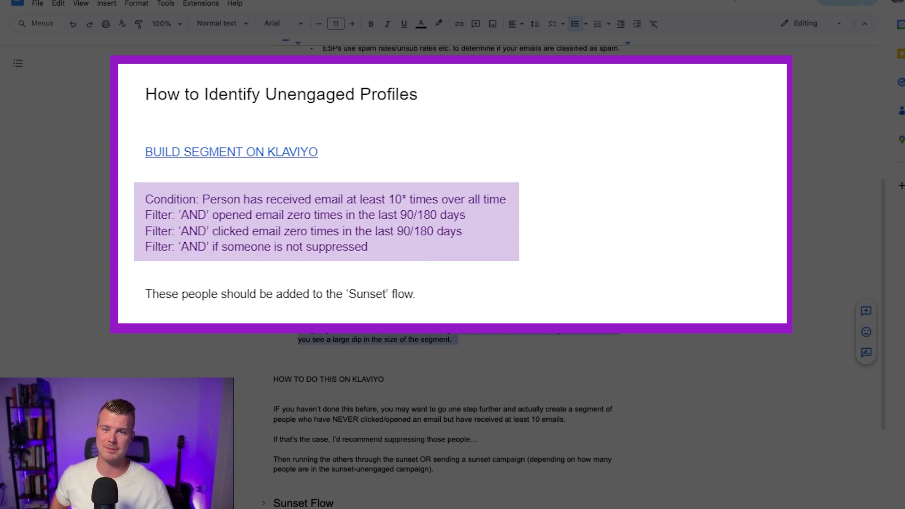
Scroll the outline to the HOW TO DO THIS ON KLAVIYO notes on unengaged profiles.
left_click(330, 172)
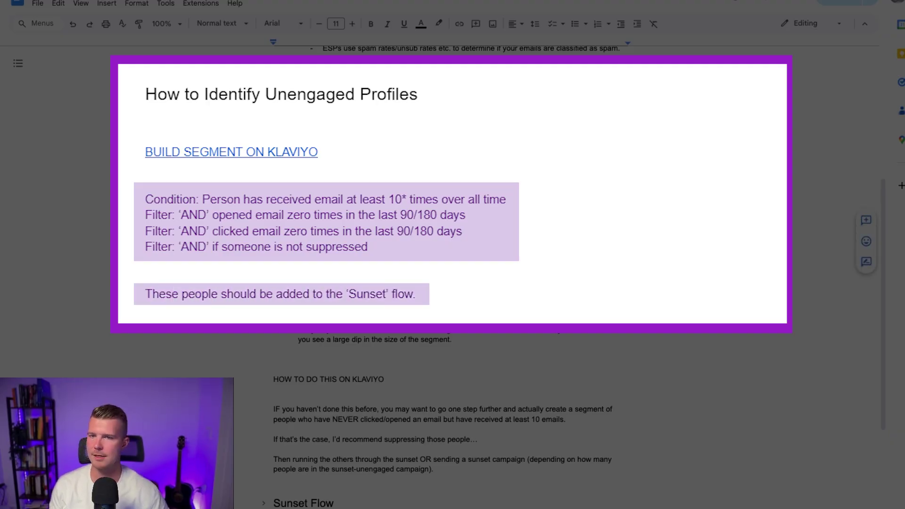
scroll(453, 283, "down", 3)
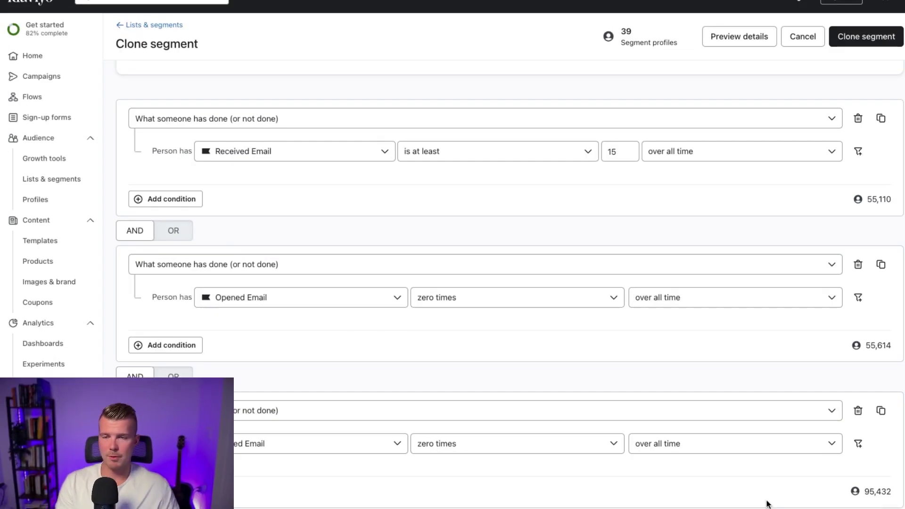
Check the cloned segment's conditions: Received Email at least 15, zero opens and clicks over all time.
scroll(252, 152, "down", 2)
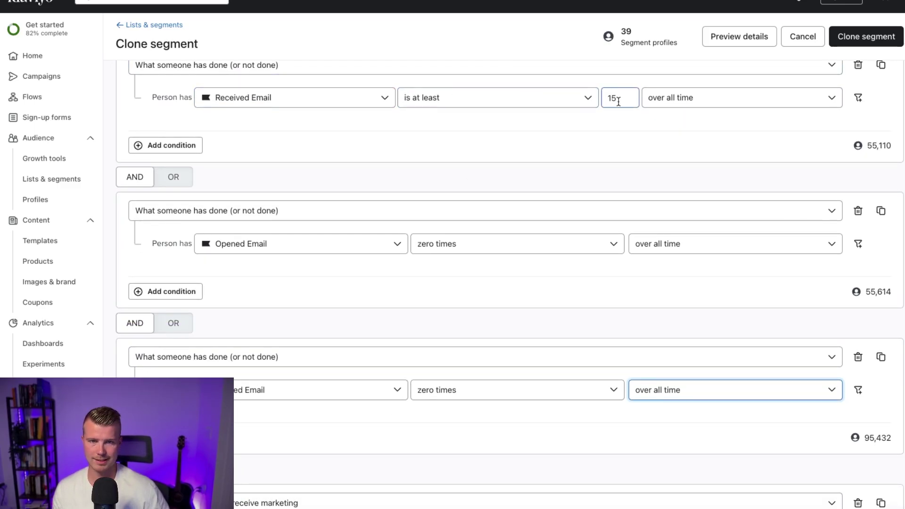
scroll(307, 214, "down", 1)
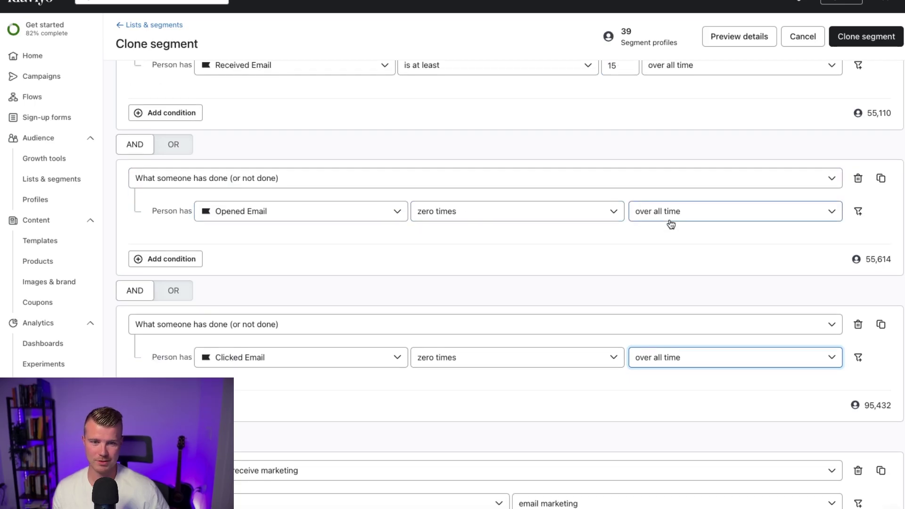
scroll(348, 333, "down", 1)
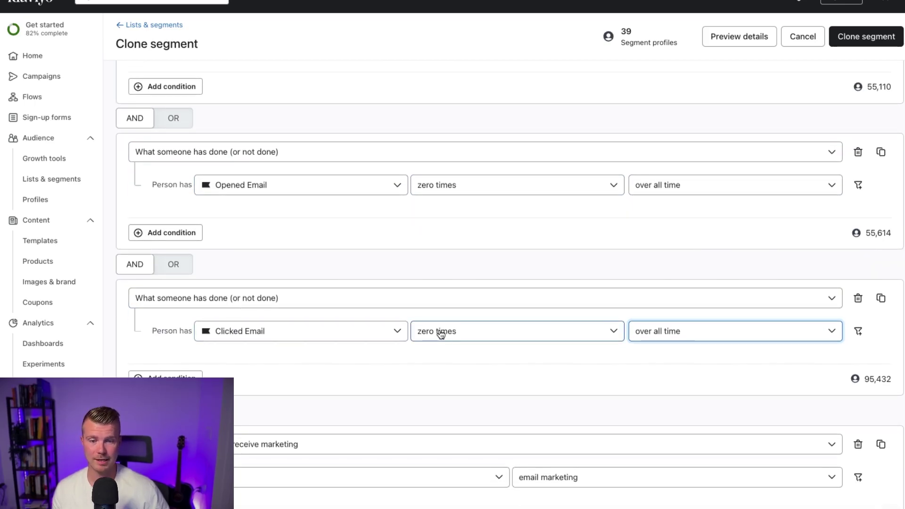
left_click(644, 235)
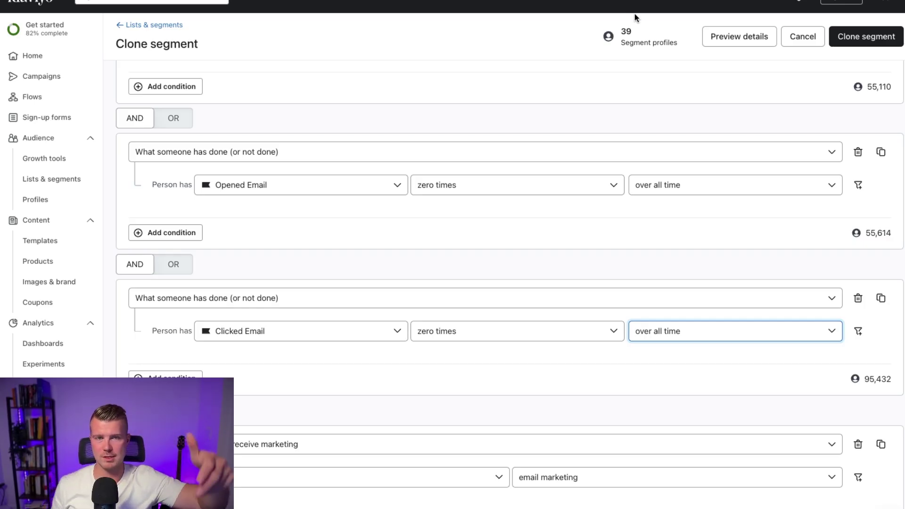
scroll(614, 191, "up", 5)
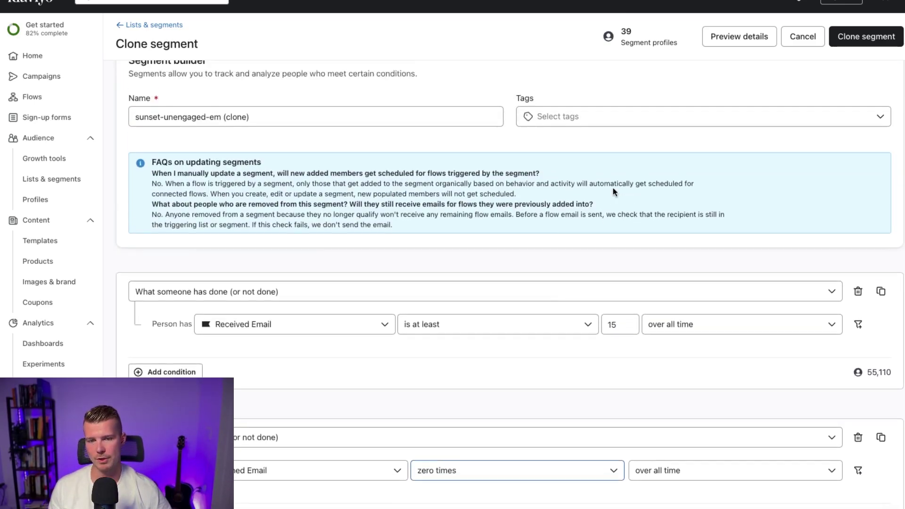
scroll(546, 275, "down", 5)
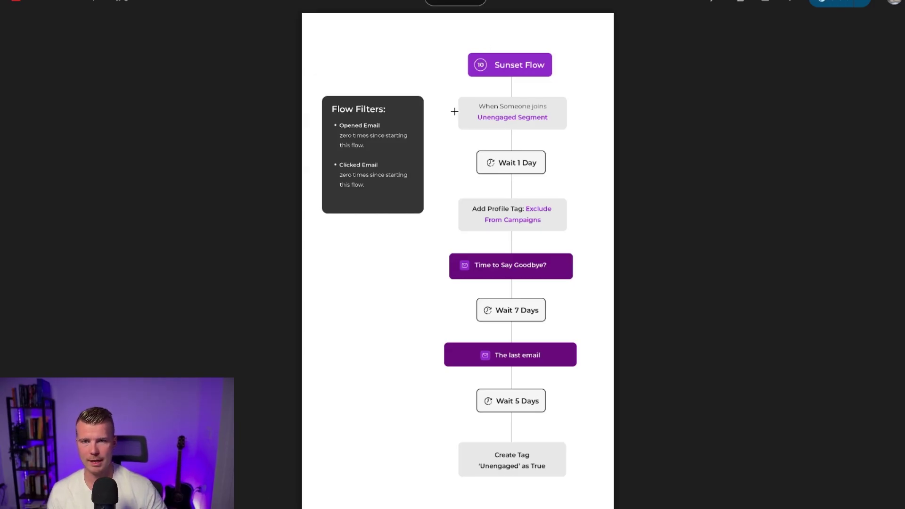
Bring up the Mailmeteor spam checker in a new tab and select all of its sample email text.
key("ctrl+t")
type("spam")
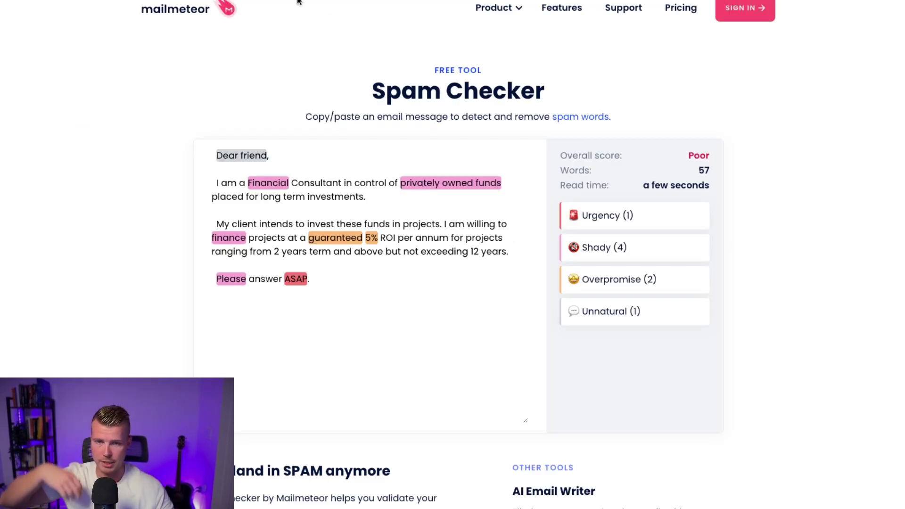
double_click(268, 239)
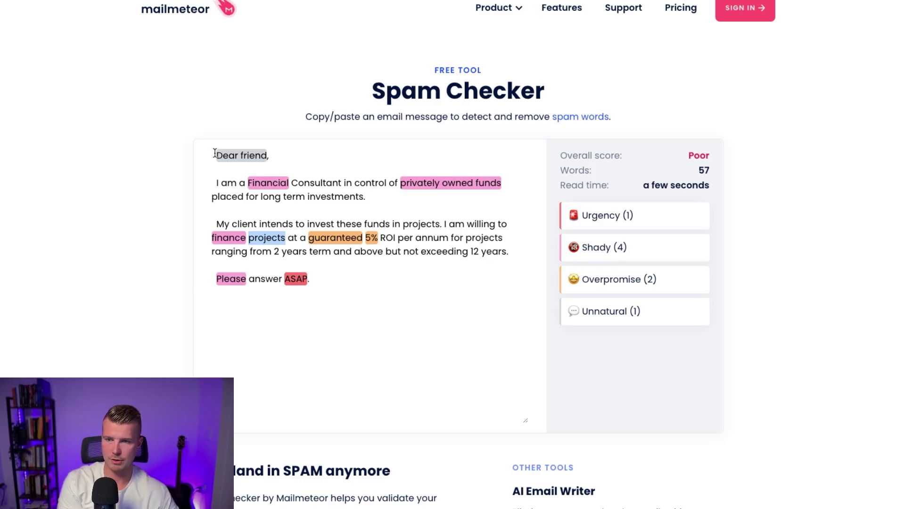
left_click_drag(215, 154, 377, 285)
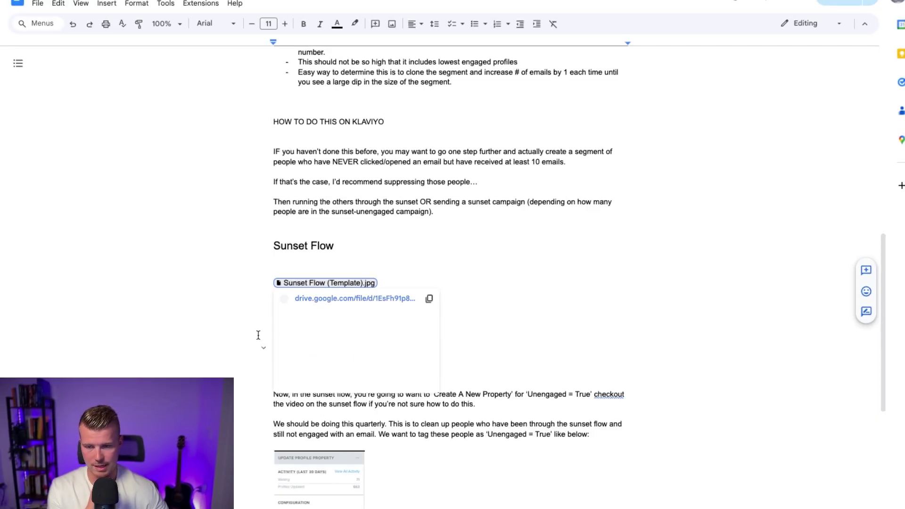
Scroll to the Cleaning 'Unengaged=True' section and close the file preview card.
scroll(211, 304, "down", 3)
left_click(497, 335)
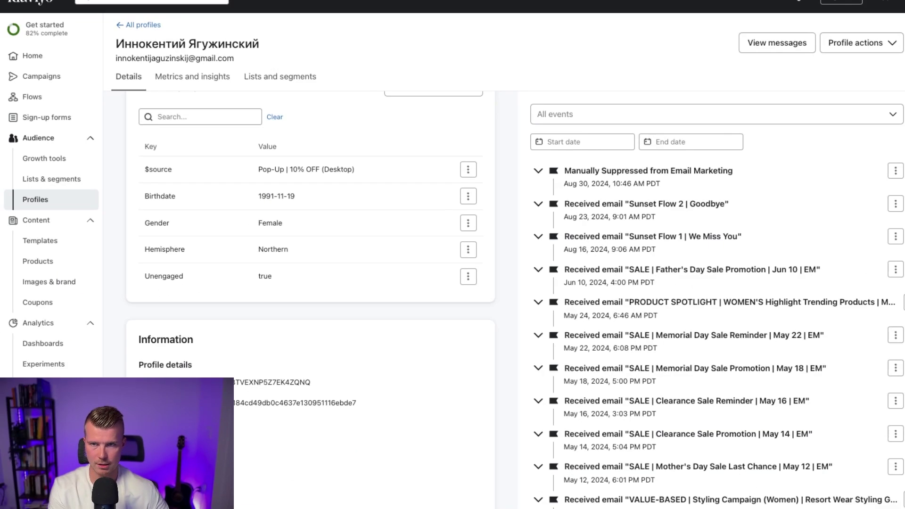
View the profile's Unengaged property to confirm it reads true, then close the details.
left_click(468, 278)
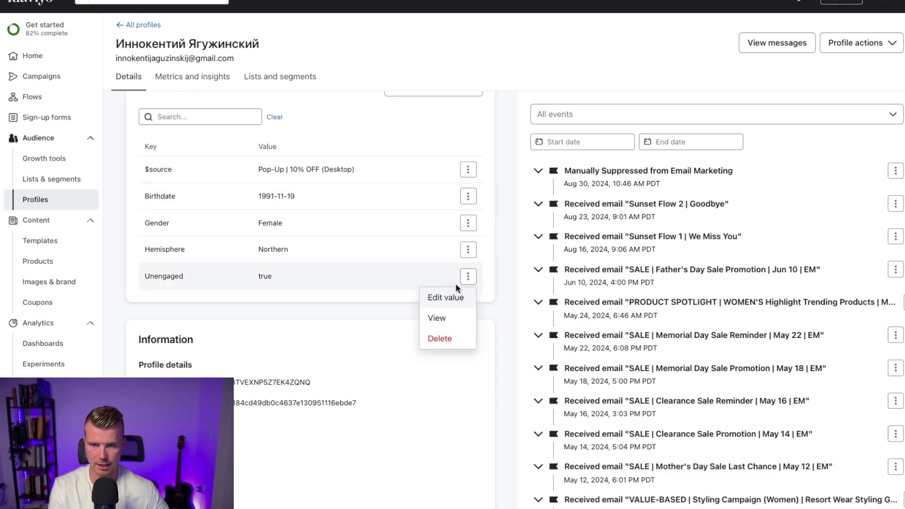
left_click(437, 320)
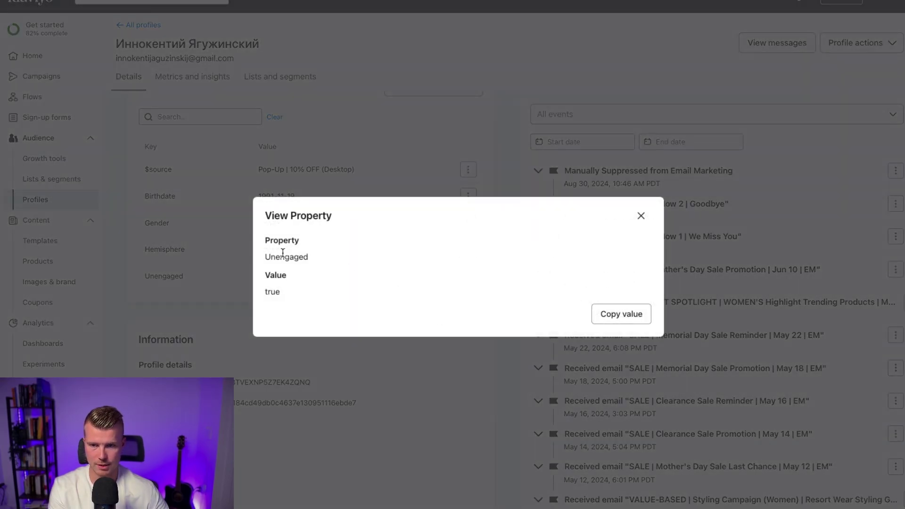
left_click_drag(273, 242, 299, 270)
left_click(511, 258)
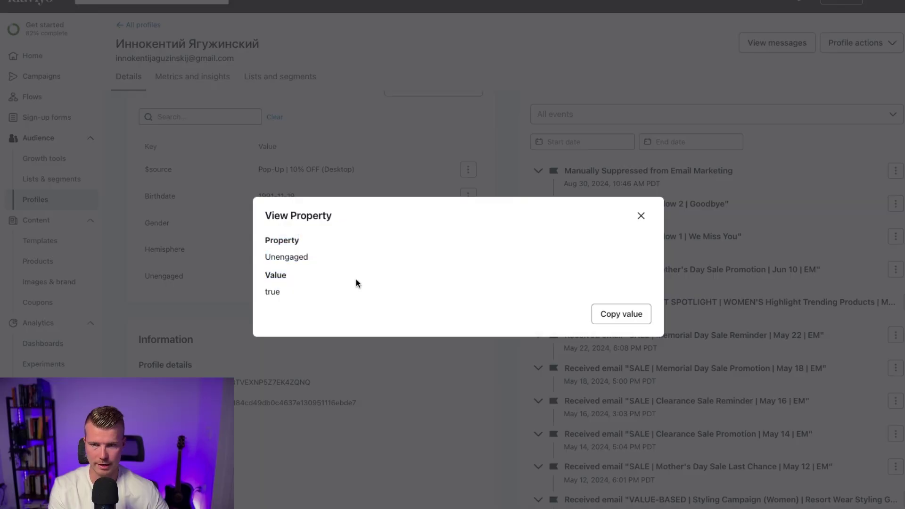
left_click(642, 215)
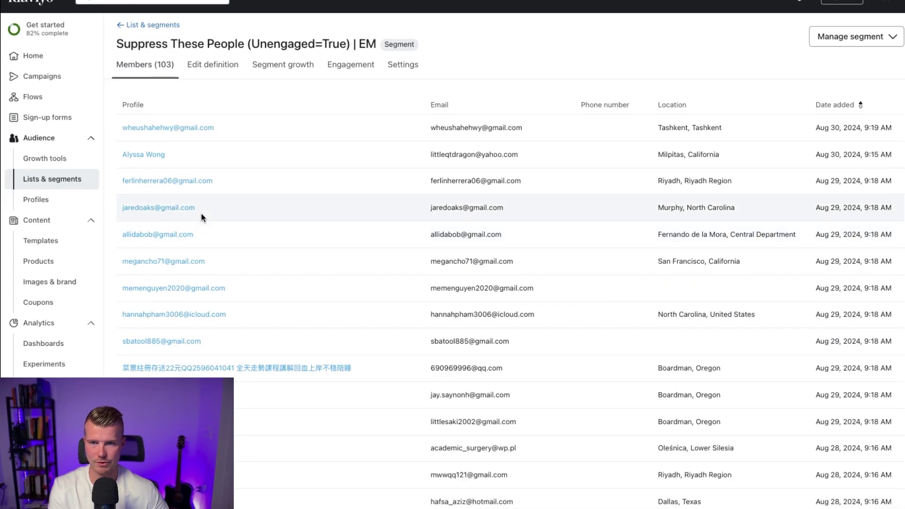
Review the suppress segment's conditions (no opens or clicks in 180 days, Unengaged true), then return to the outline.
left_click(215, 65)
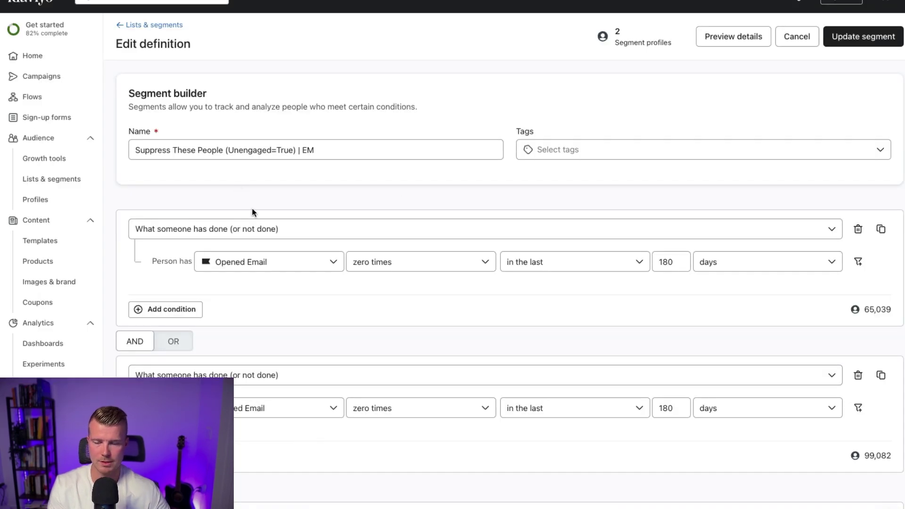
scroll(289, 289, "down", 3)
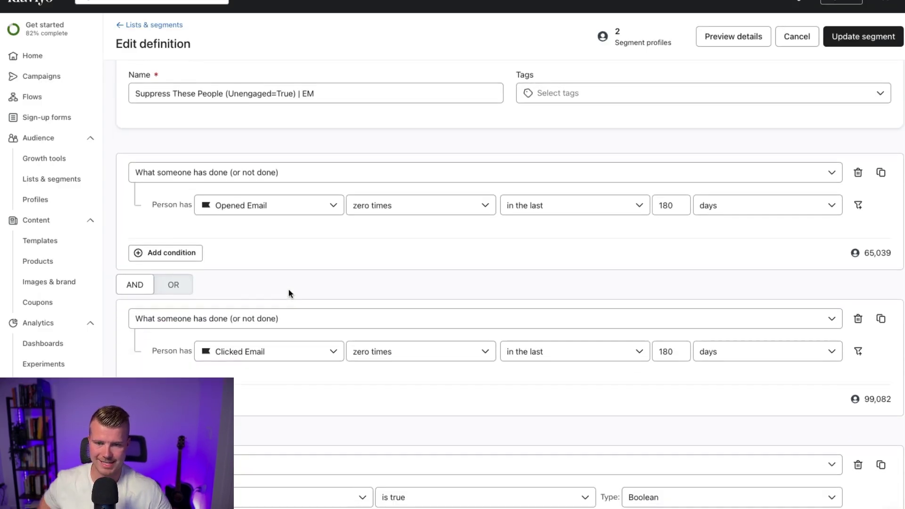
scroll(288, 290, "up", 3)
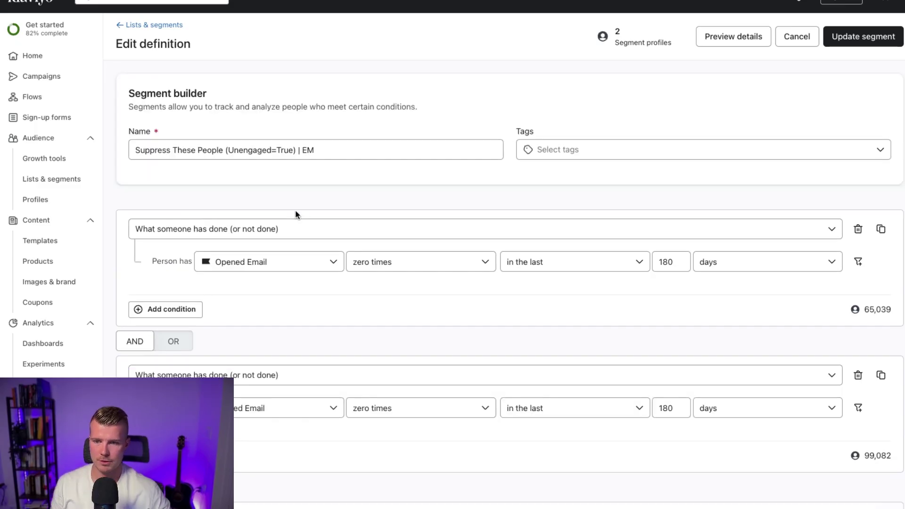
scroll(334, 188, "down", 1)
scroll(335, 187, "down", 1)
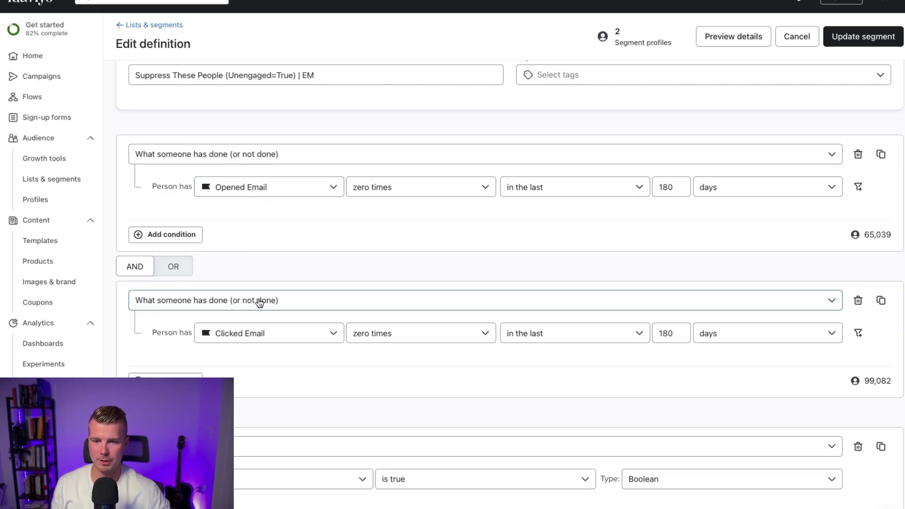
scroll(278, 235, "down", 3)
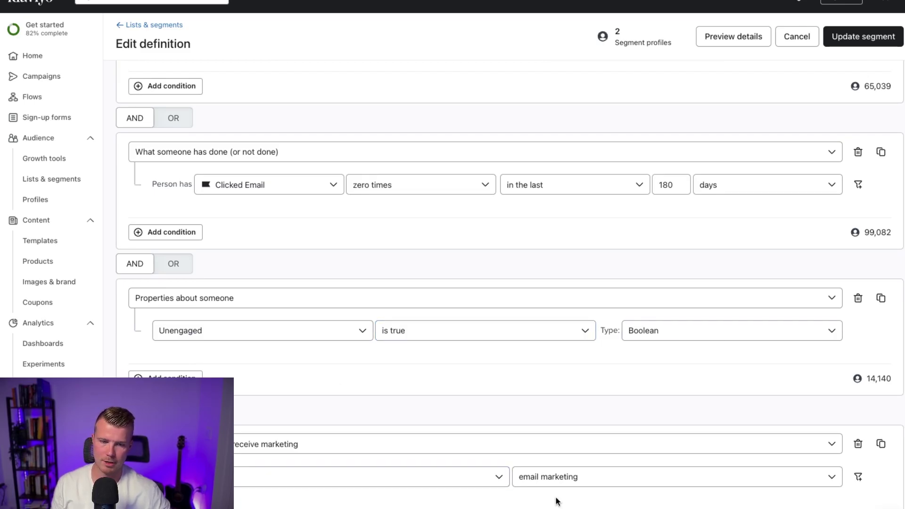
scroll(495, 351, "up", 5)
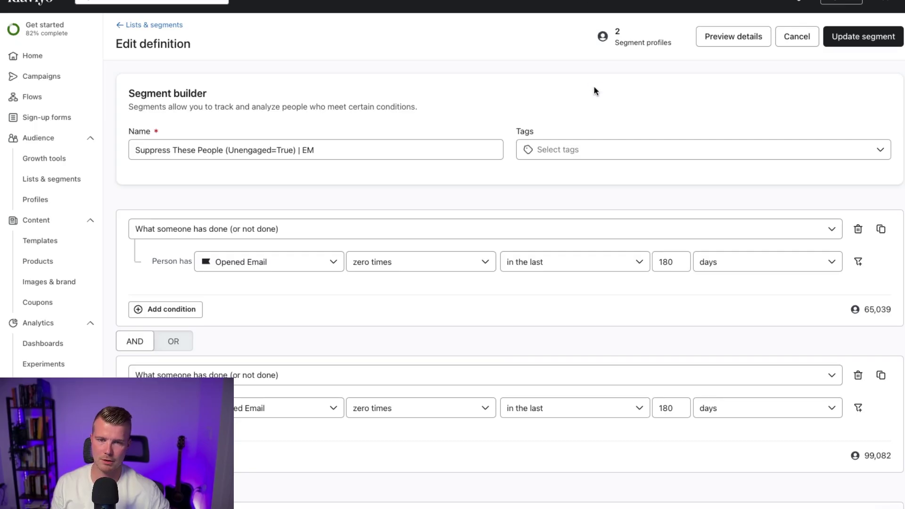
triple_click(259, 155)
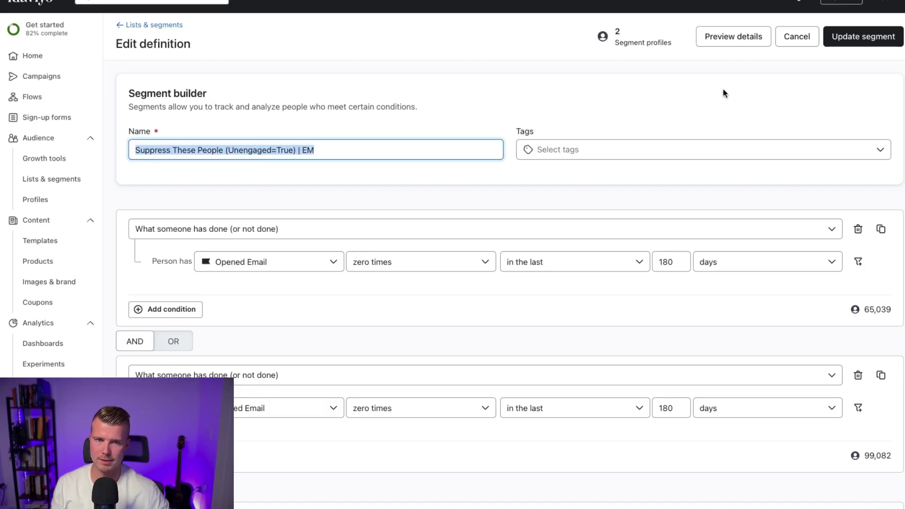
key("super+Tab")
scroll(236, 234, "down", 4)
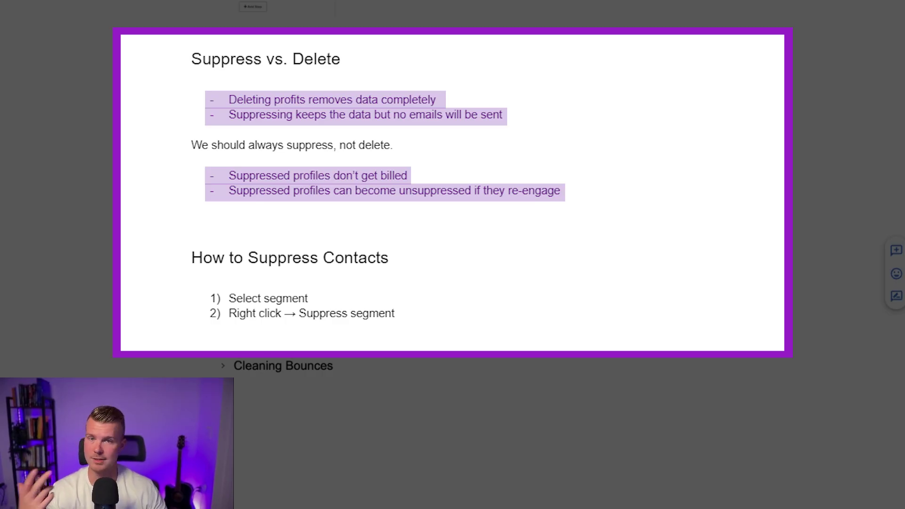
scroll(452, 424, "down", 5)
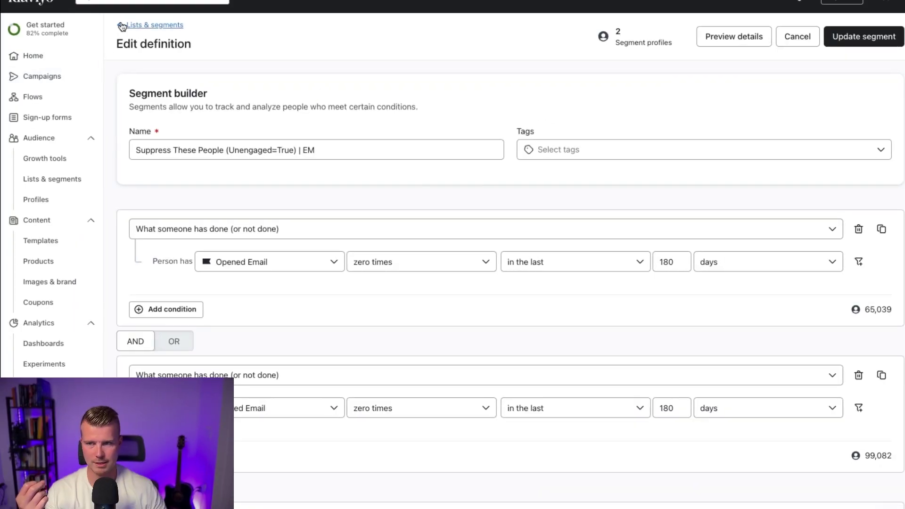
Return to all segments and filter the list by 'unengage'.
left_click(122, 23)
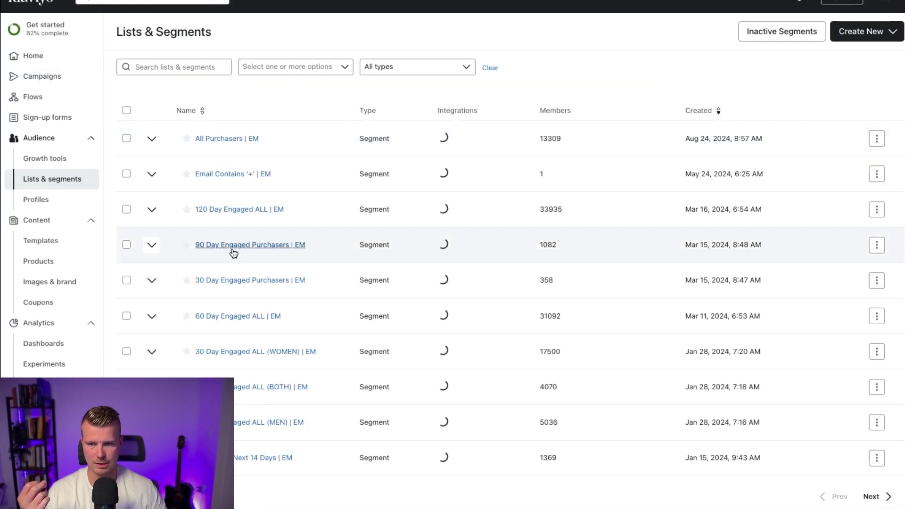
left_click(144, 69)
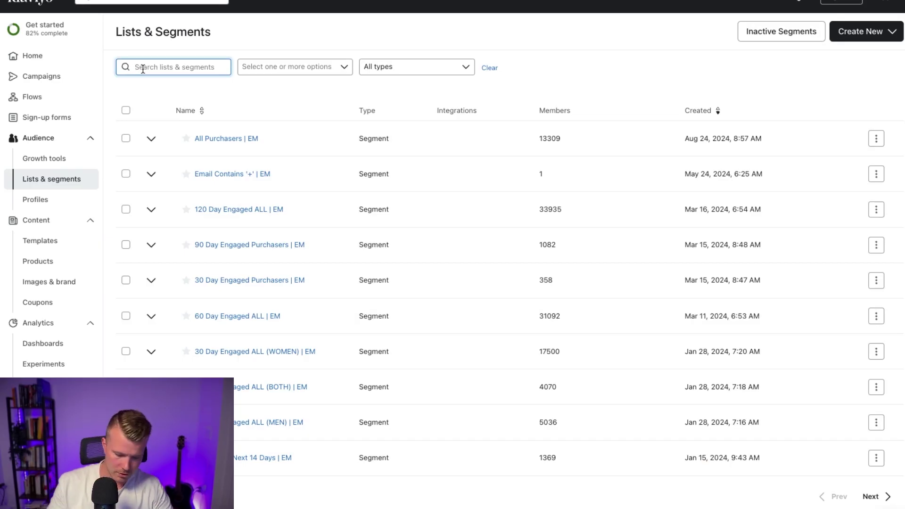
type("sun")
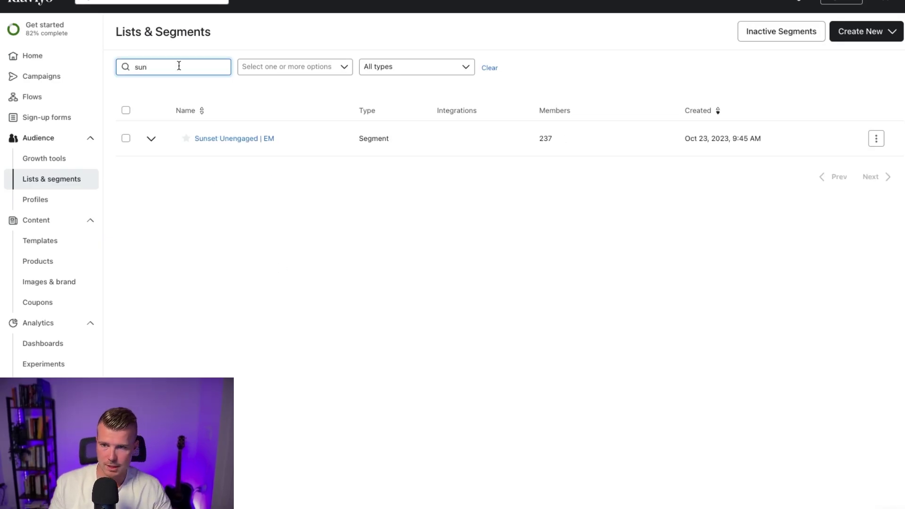
double_click(179, 66)
type("unengage")
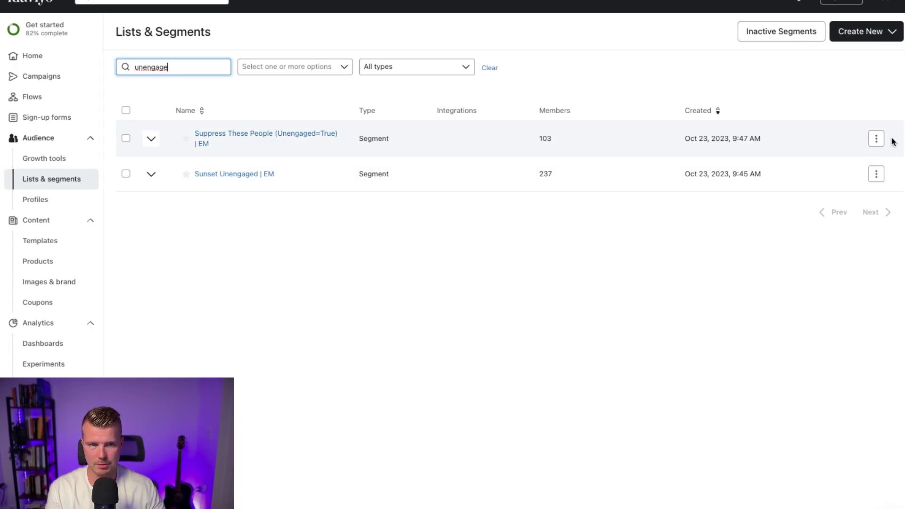
Bulk-suppress the 103 current members of Suppress These People (Unengaged=True) | EM, then reopen the segment.
left_click(876, 138)
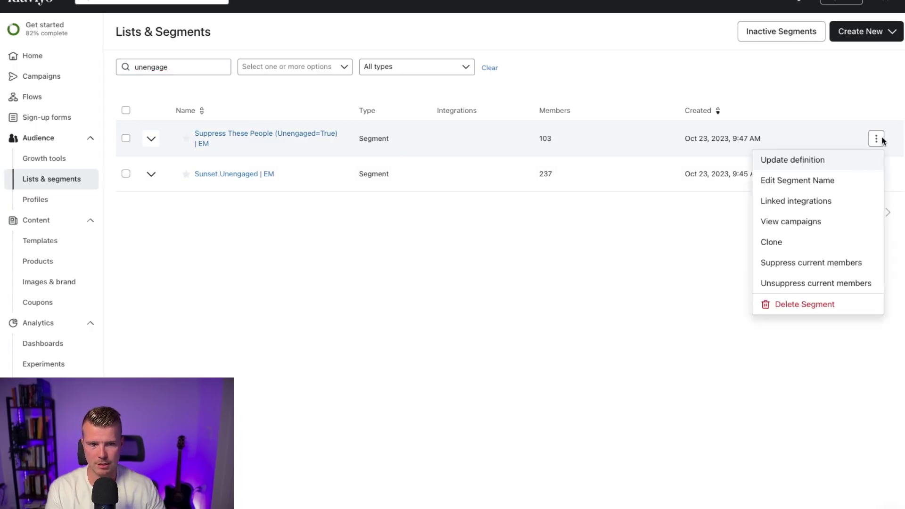
left_click(807, 264)
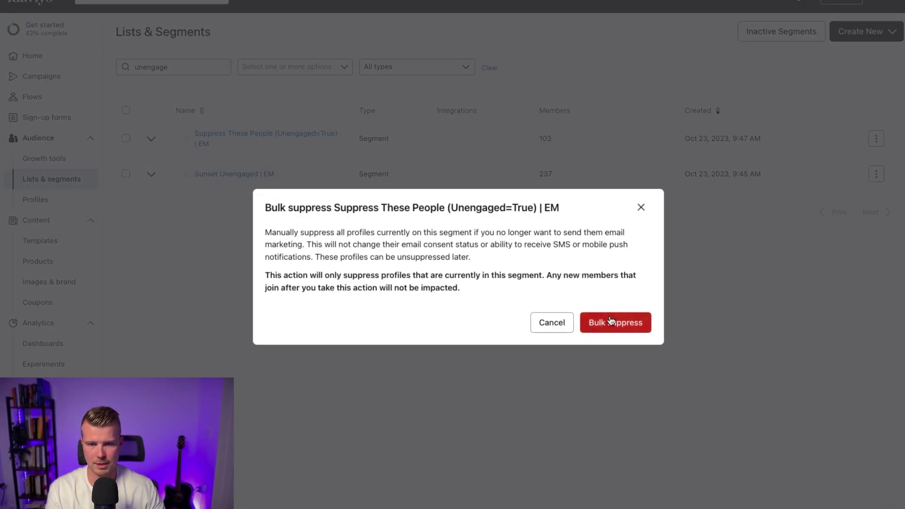
left_click(613, 322)
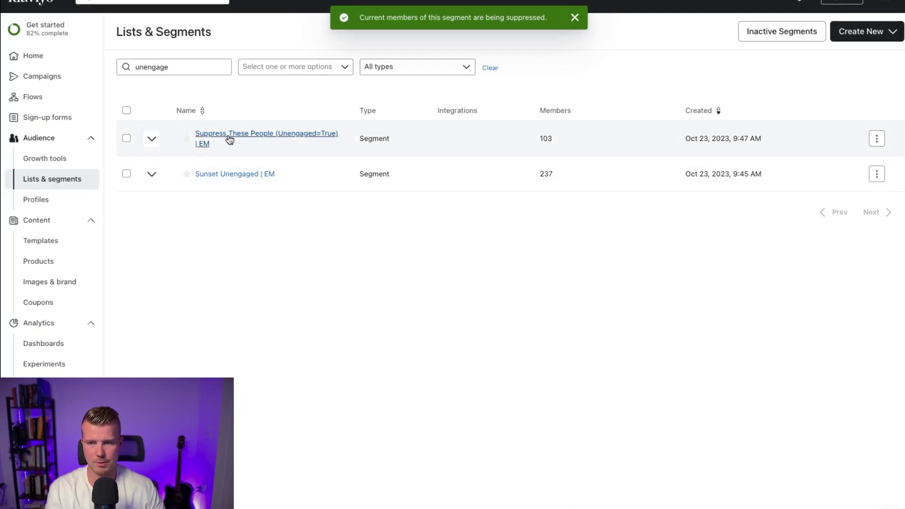
left_click(229, 137)
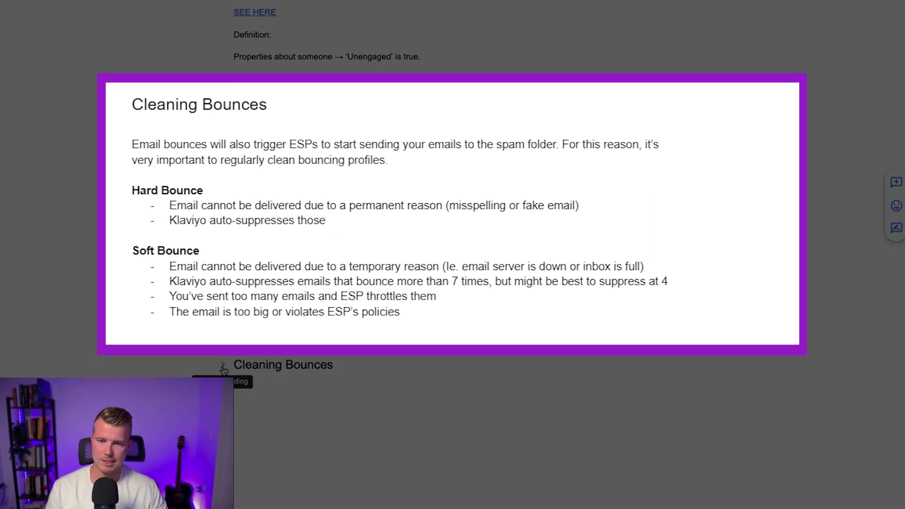
Show the Cleaning Bounces notes on hard bounces, soft bounces and the Soft Bounces | EM segment.
left_click(224, 371)
scroll(223, 371, "down", 7)
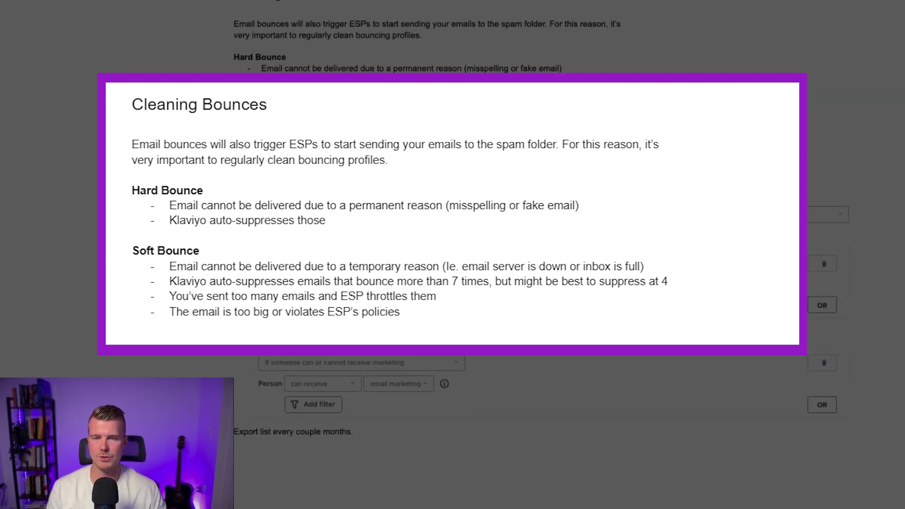
scroll(542, 255, "up", 1)
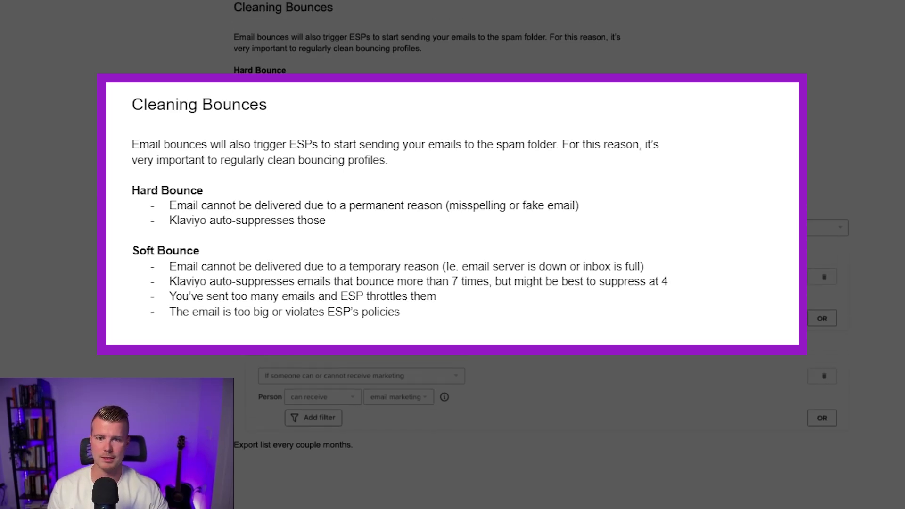